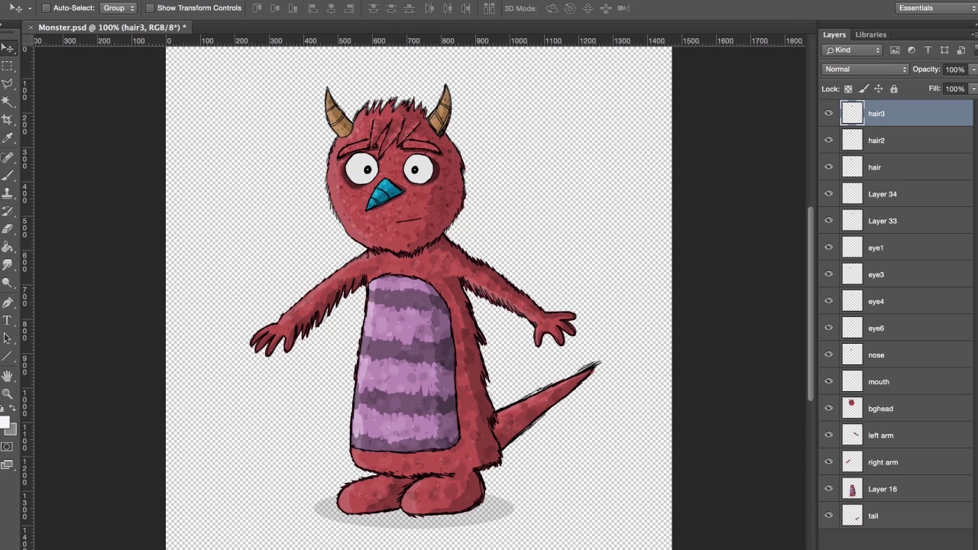
# Step: Group all the monster's layers into a group named +Front
pyautogui.hotkey('ctrl', 'g')
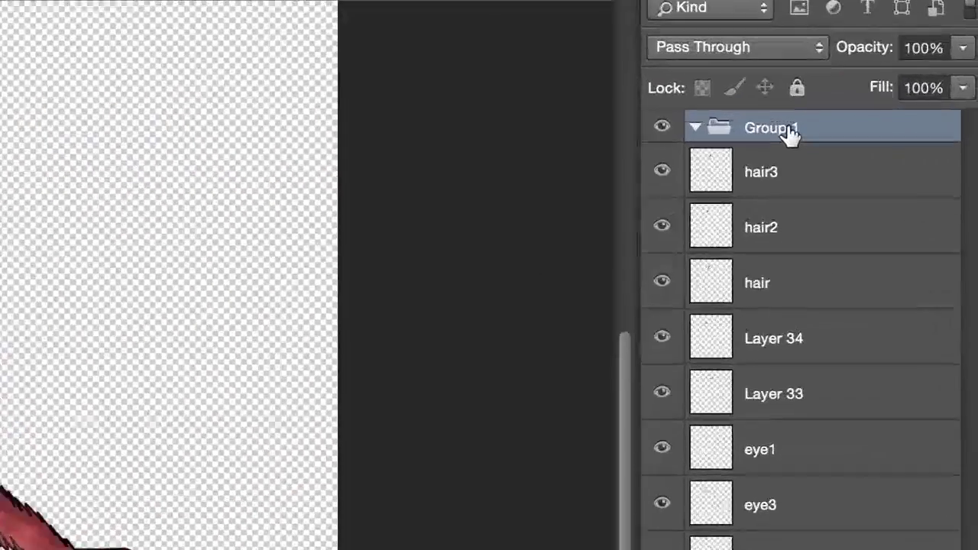
pyautogui.doubleClick(880, 107)
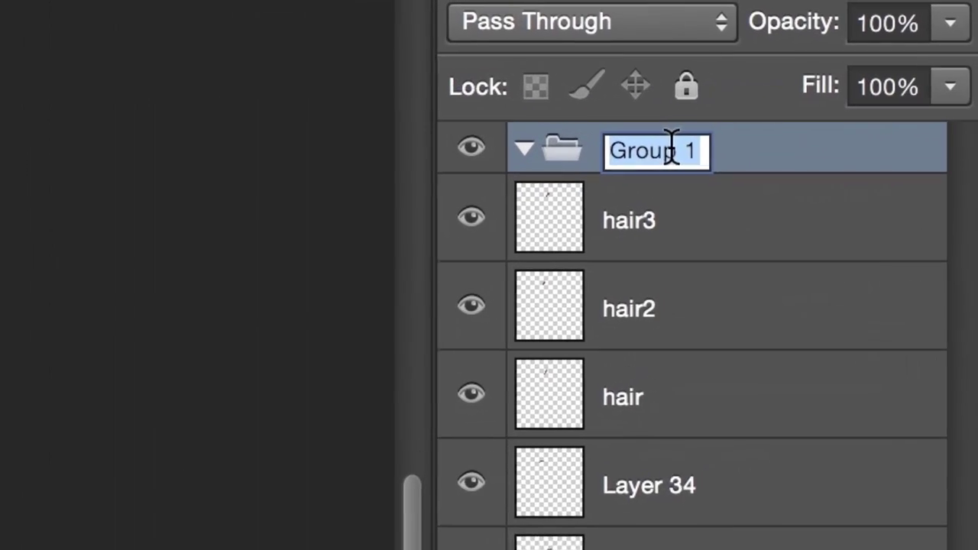
pyautogui.write('+Front')
pyautogui.press('Return')
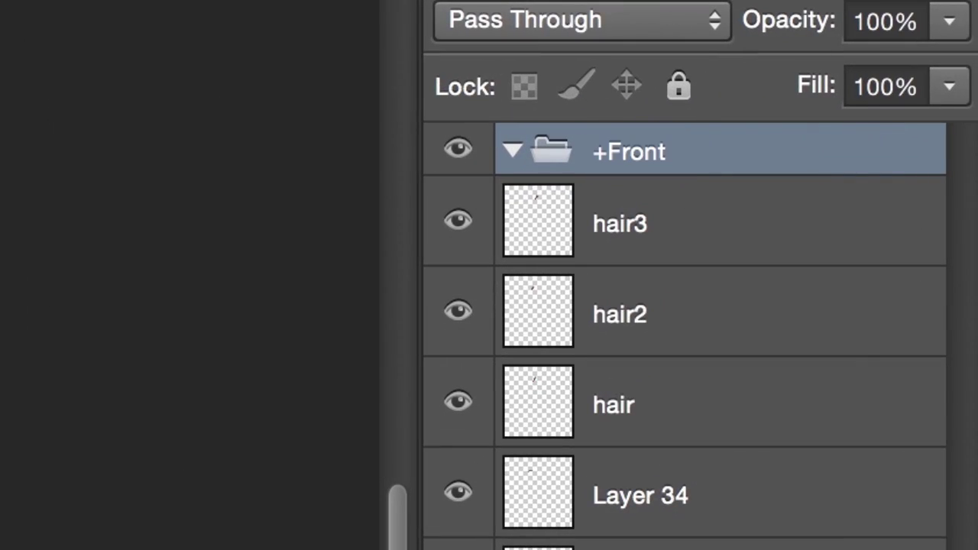
# Step: Create two nested groups inside +Front and name them Head and Body
pyautogui.hotkey('ctrl', 'g')
pyautogui.doubleClick(683, 206)
pyautogui.write('Head')
pyautogui.press('Return')
pyautogui.doubleClick(699, 259)
pyautogui.write('Body')
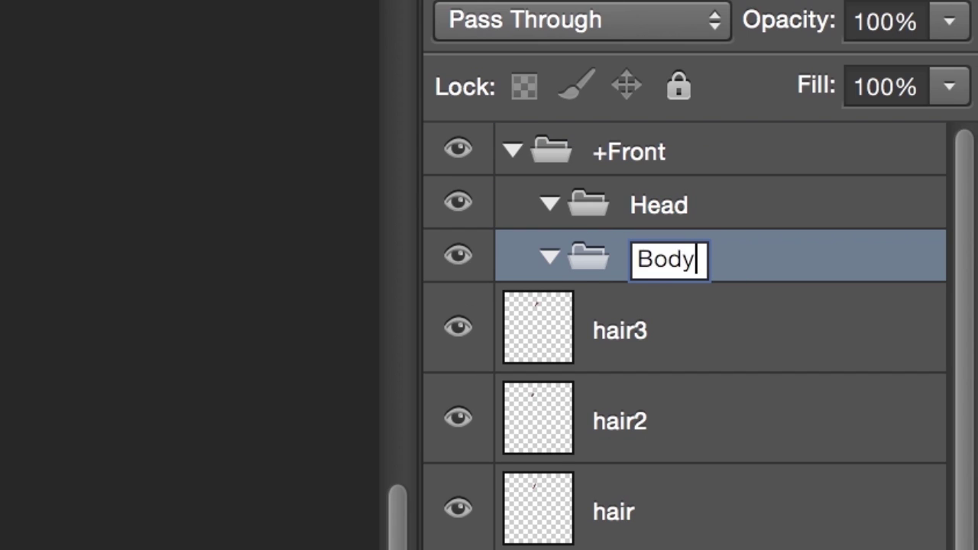
pyautogui.press('Return')
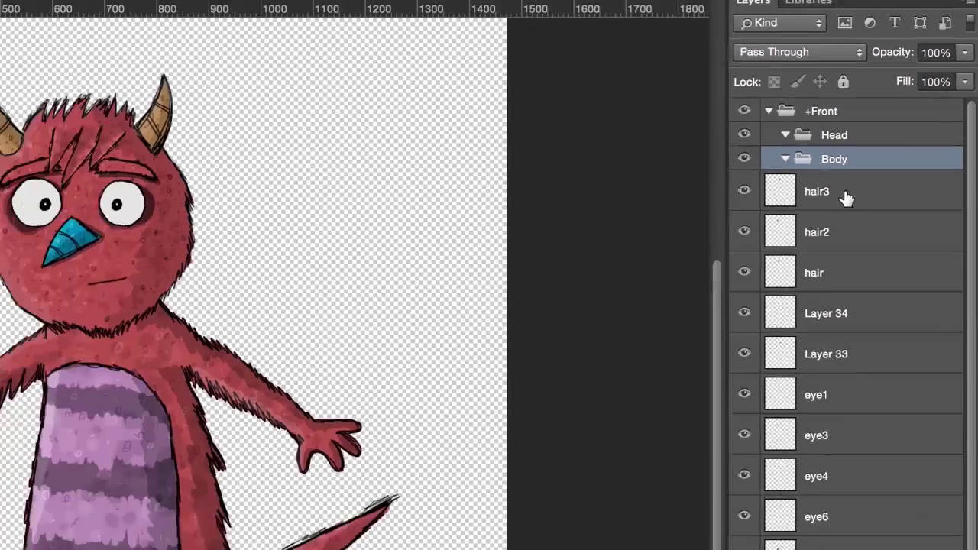
# Step: Drag hair3, hair2, hair and Layer 34 into the Head group
pyautogui.moveTo(676, 340); pyautogui.dragTo(720, 259)
pyautogui.moveTo(884, 143); pyautogui.dragTo(886, 128)
pyautogui.moveTo(884, 198); pyautogui.dragTo(891, 165)
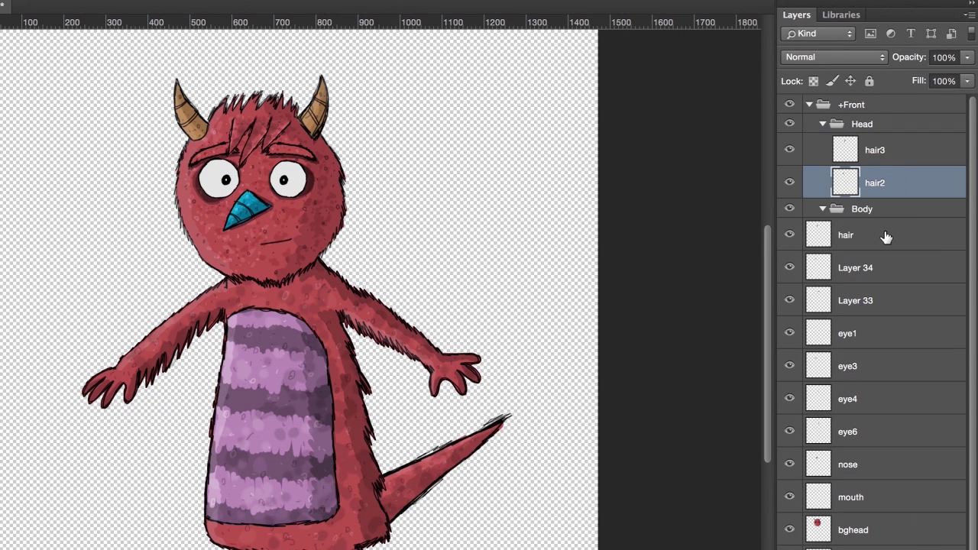
pyautogui.moveTo(886, 237); pyautogui.dragTo(892, 197)
pyautogui.moveTo(887, 279); pyautogui.dragTo(893, 260)
# Step: Move Layer 33 through bghead into Head, then select the arm and body layers
pyautogui.click(884, 306)
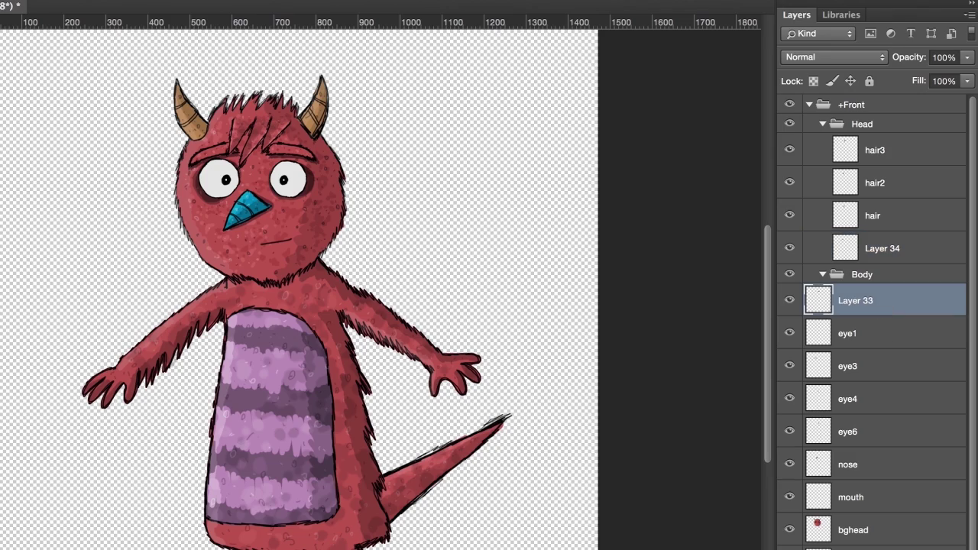
pyautogui.keyDown('shift'); pyautogui.click(890, 539); pyautogui.keyUp('shift')
pyautogui.moveTo(912, 298); pyautogui.dragTo(894, 264)
pyautogui.click(893, 526)
pyautogui.keyDown('shift'); pyautogui.click(894, 537); pyautogui.keyUp('shift')
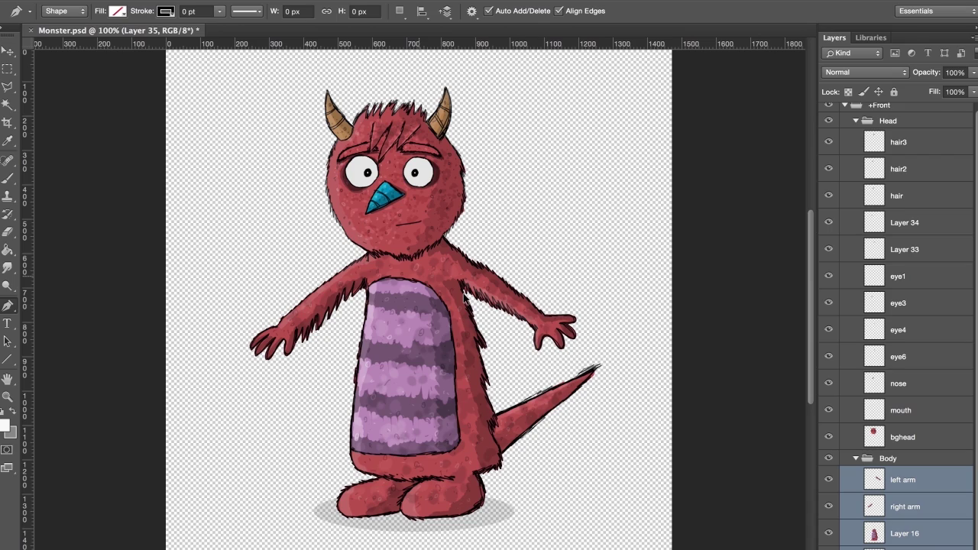
# Step: Add a point shape layer in Head with the Pen in Shape mode, named origin
pyautogui.press('v')
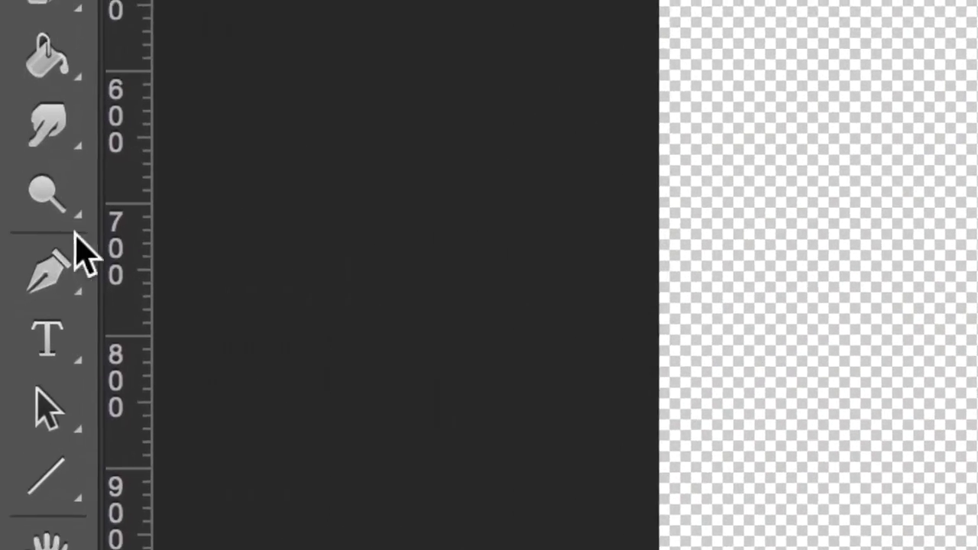
pyautogui.click(59, 272)
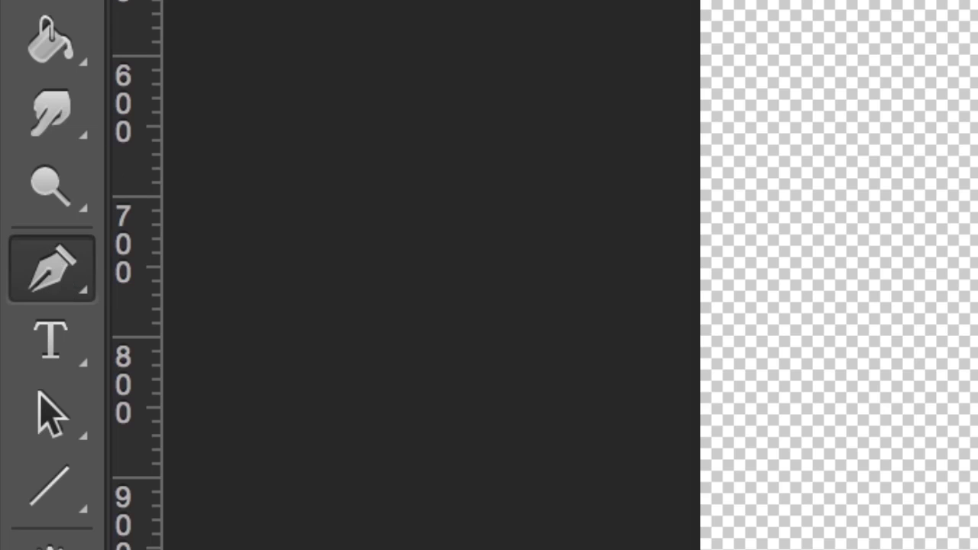
pyautogui.click(301, 110)
pyautogui.click(302, 111)
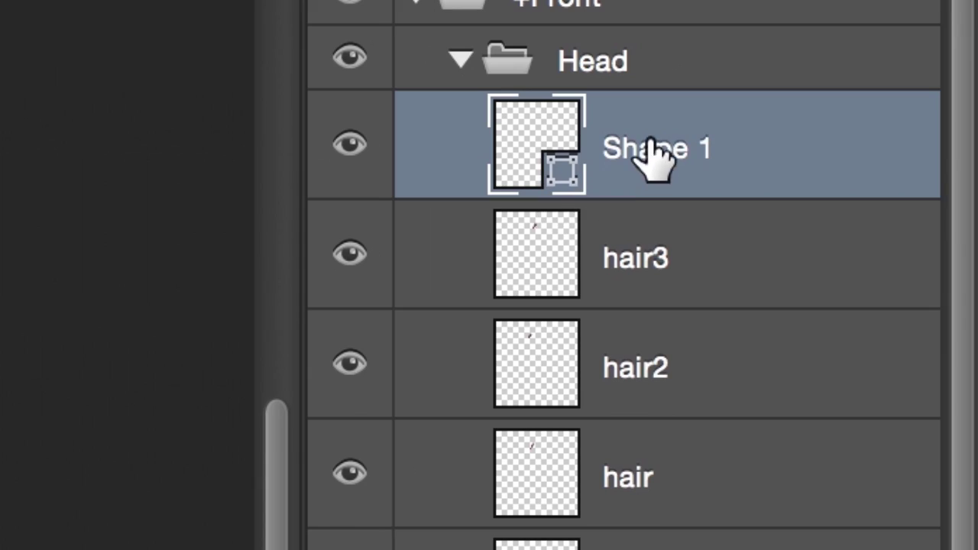
pyautogui.doubleClick(649, 149)
pyautogui.write('origin')
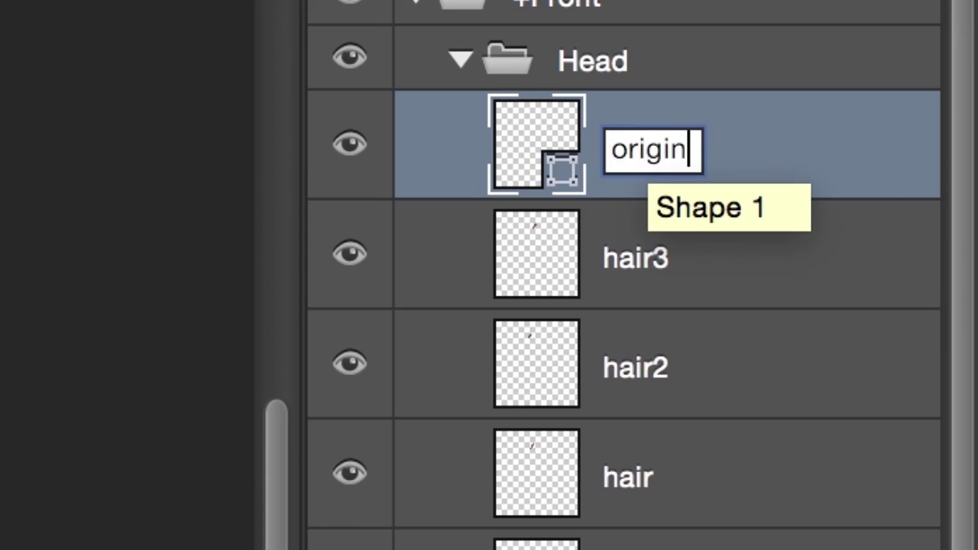
pyautogui.press('Return')
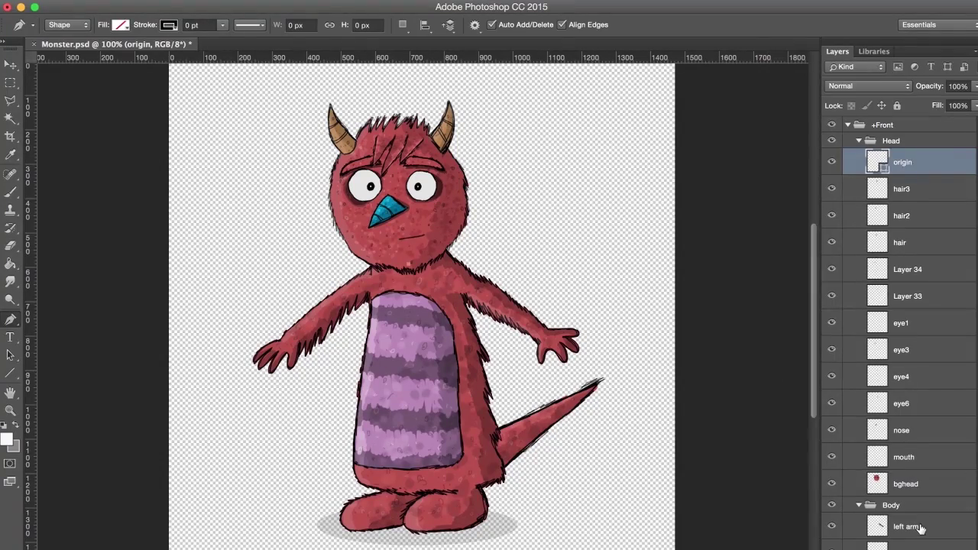
# Step: Add a new layer above left arm in Body and name it fixed
pyautogui.click(919, 528)
pyautogui.press('super+alt+shift+n')
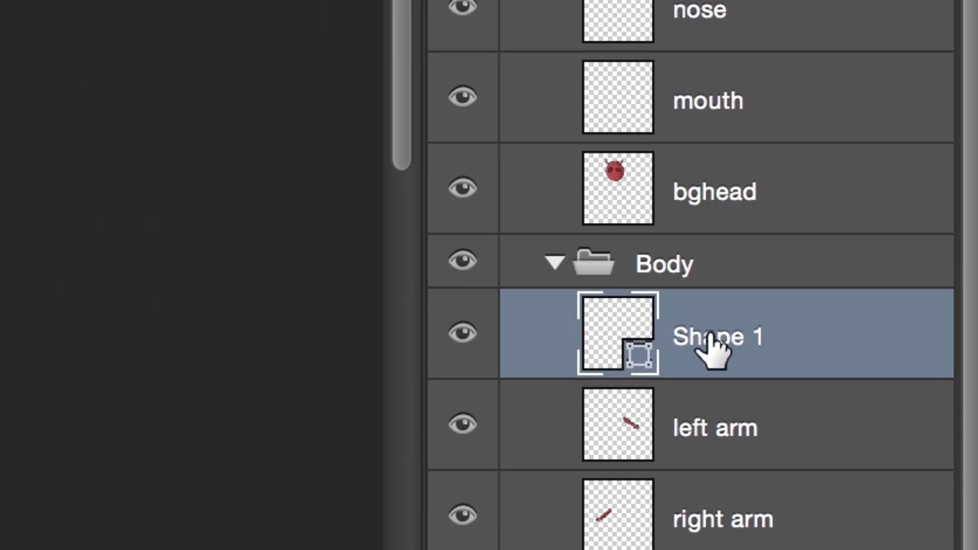
pyautogui.doubleClick(710, 337)
pyautogui.write('fixed')
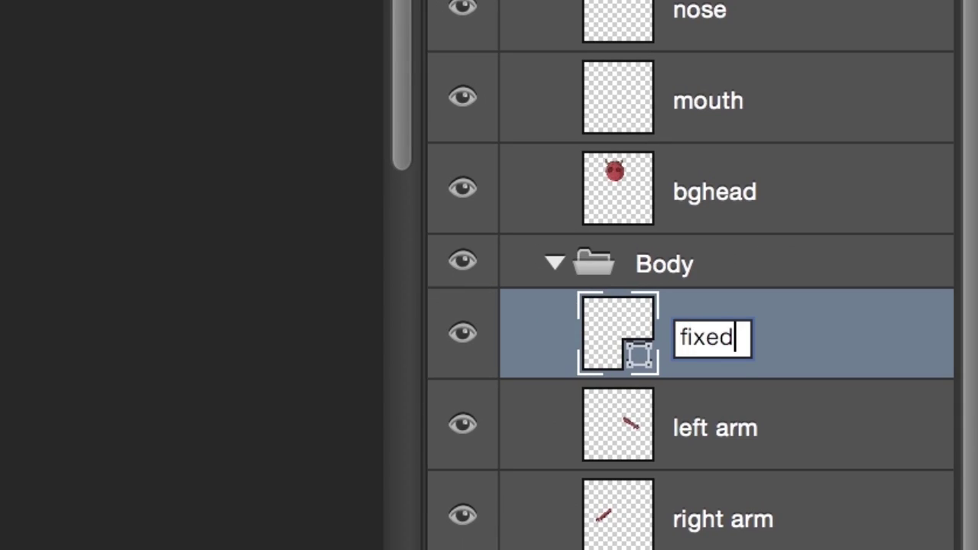
pyautogui.press('Return')
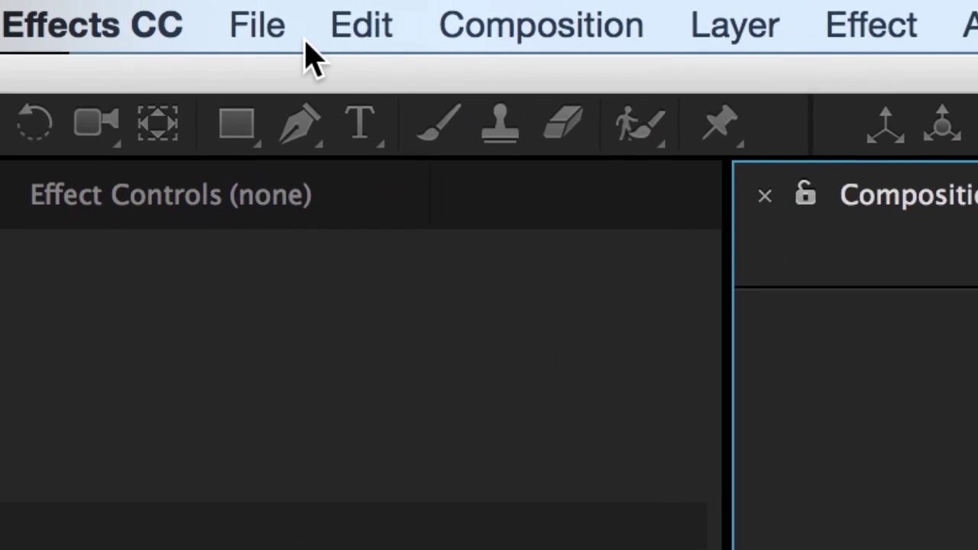
# Step: Open the File menu in After Effects' empty Untitled Project
pyautogui.click(129, 4)
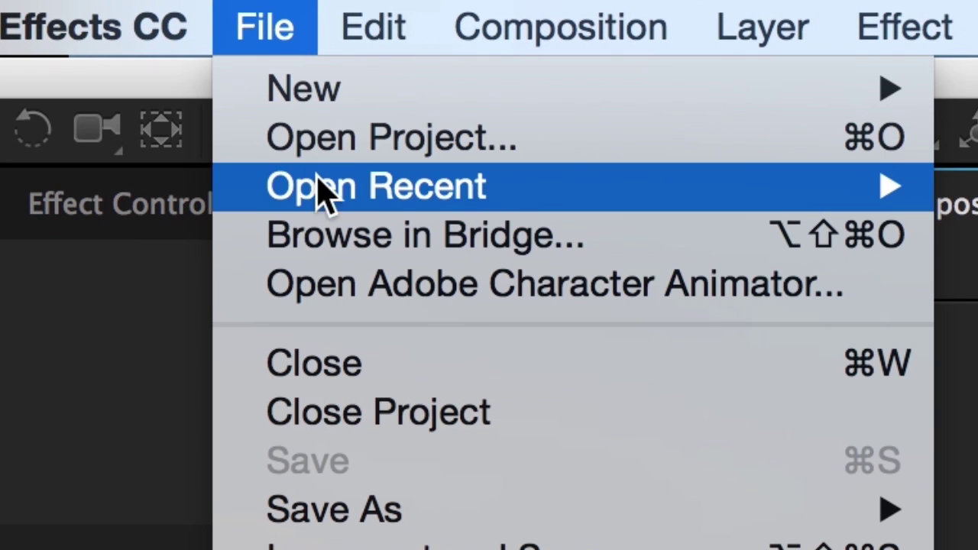
# Step: Launch Character Animator, import Monster.psd from the Monster folder, and add it to a new scene
pyautogui.click(333, 293)
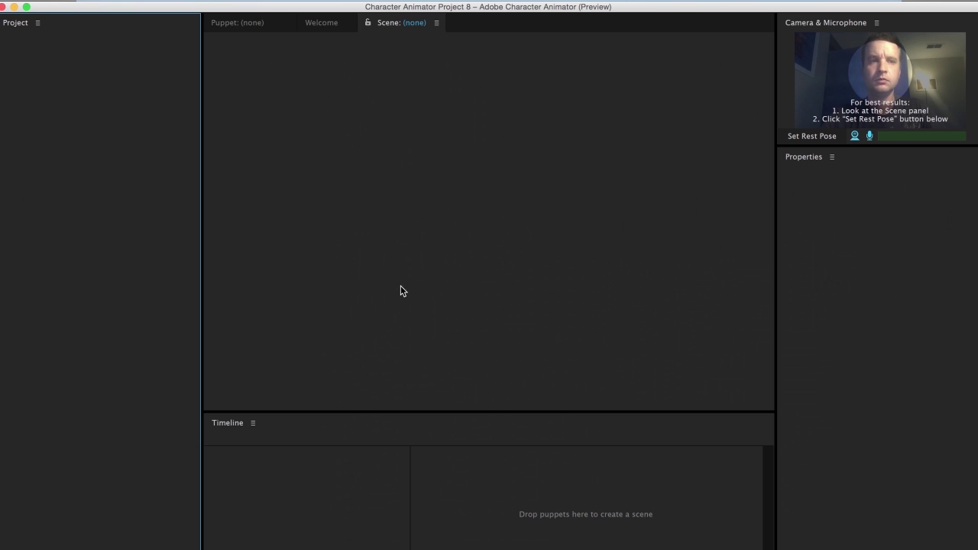
pyautogui.doubleClick(135, 233)
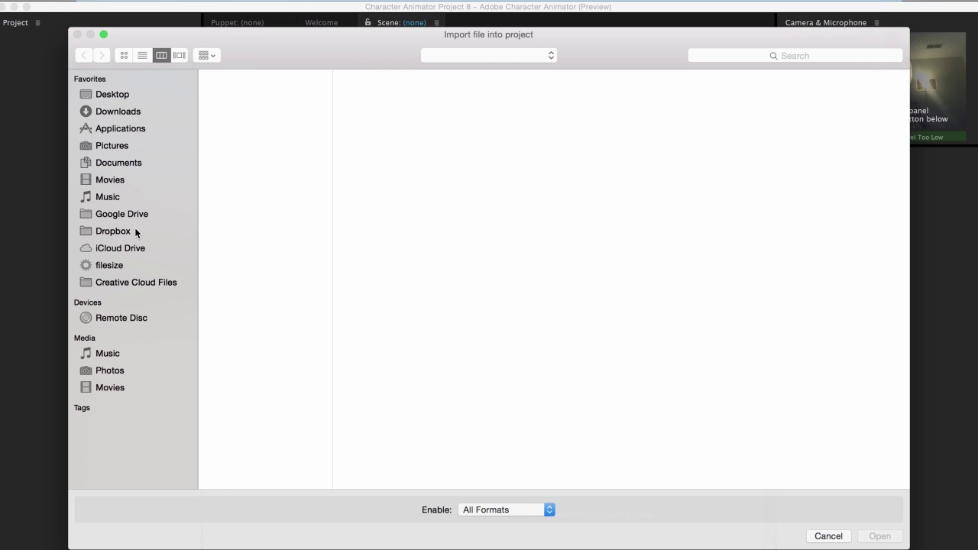
pyautogui.doubleClick(385, 152)
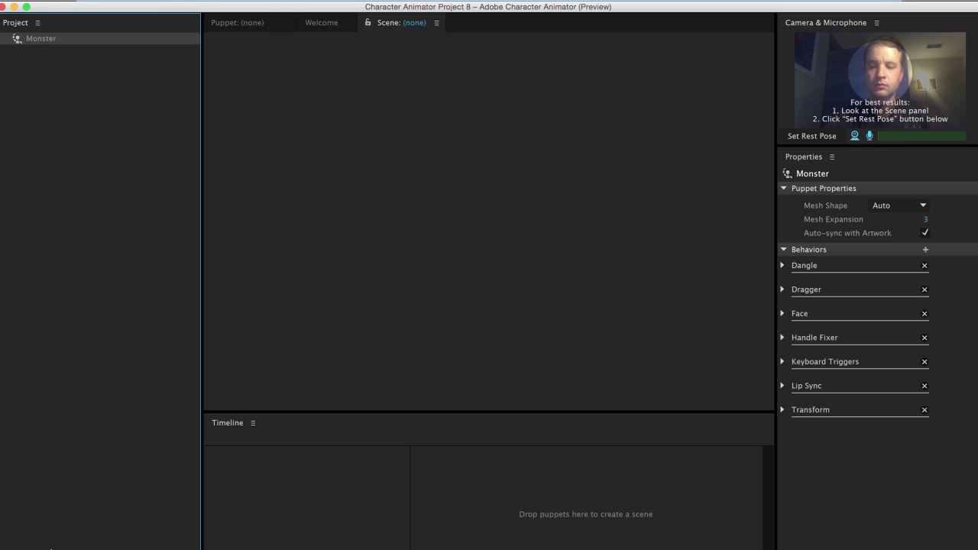
pyautogui.click(58, 542)
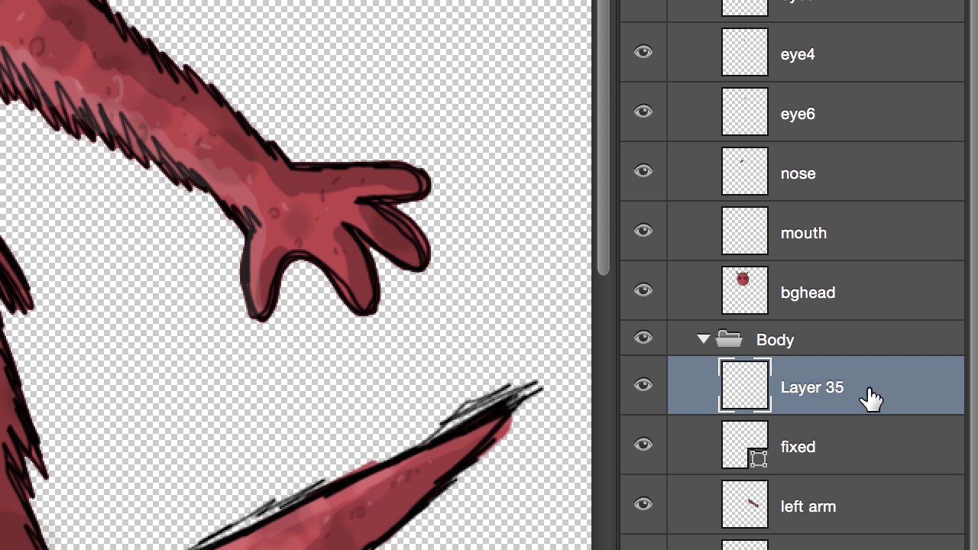
# Step: Place a single Pen point on the monster's hand and name the shape layer draggable
pyautogui.click(291, 212)
pyautogui.doubleClick(809, 388)
pyautogui.write('draggable')
pyautogui.press('Return')
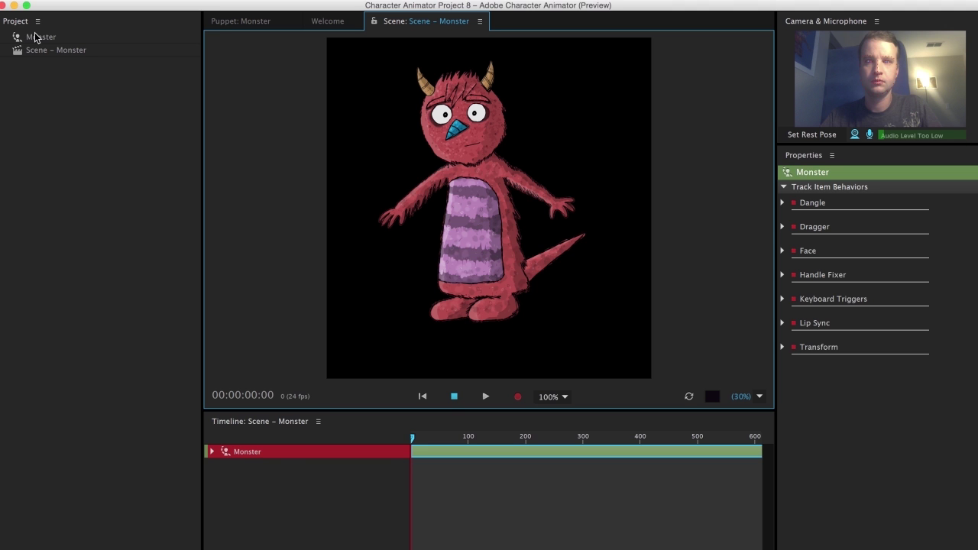
# Step: Open the Monster puppet, select Body, and drag both hands up to shoulder height with the Dragger
pyautogui.doubleClick(35, 36)
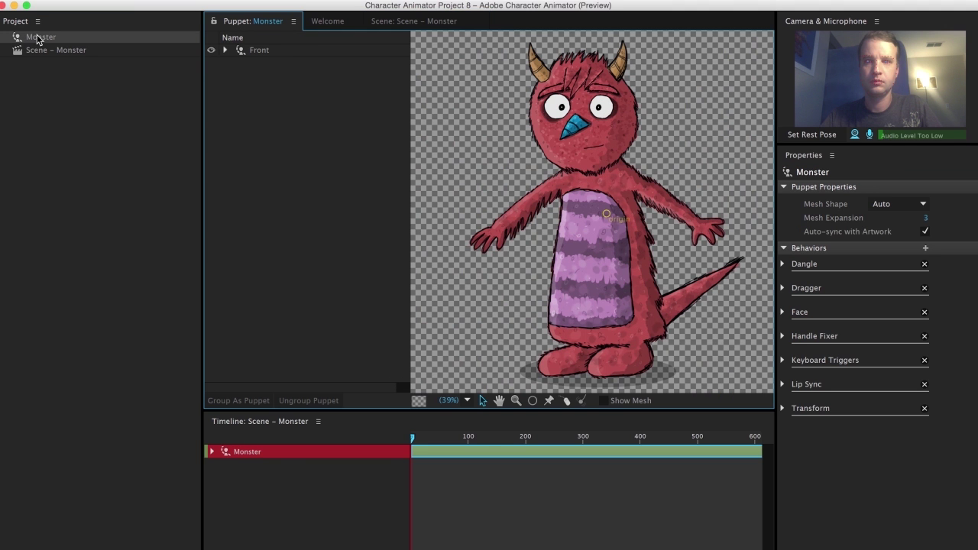
pyautogui.click(226, 49)
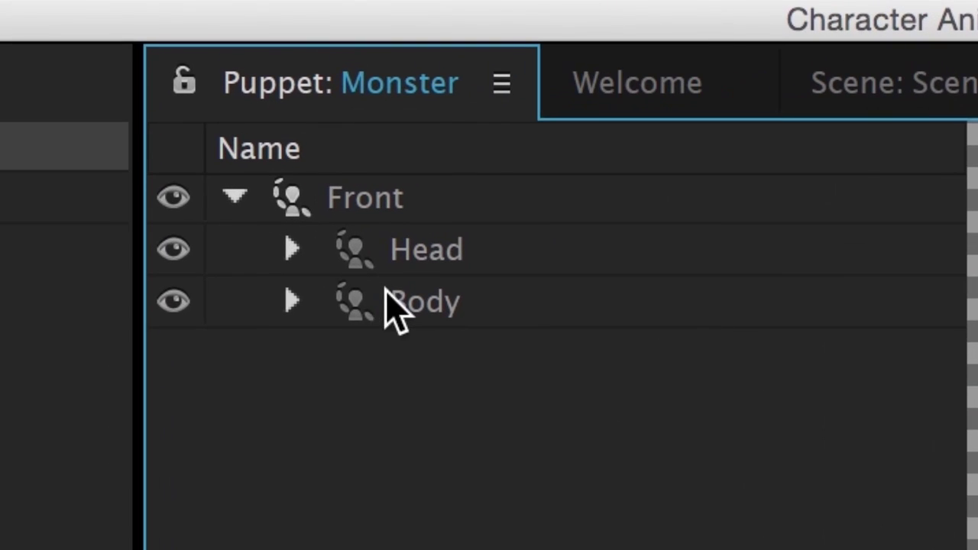
pyautogui.click(268, 78)
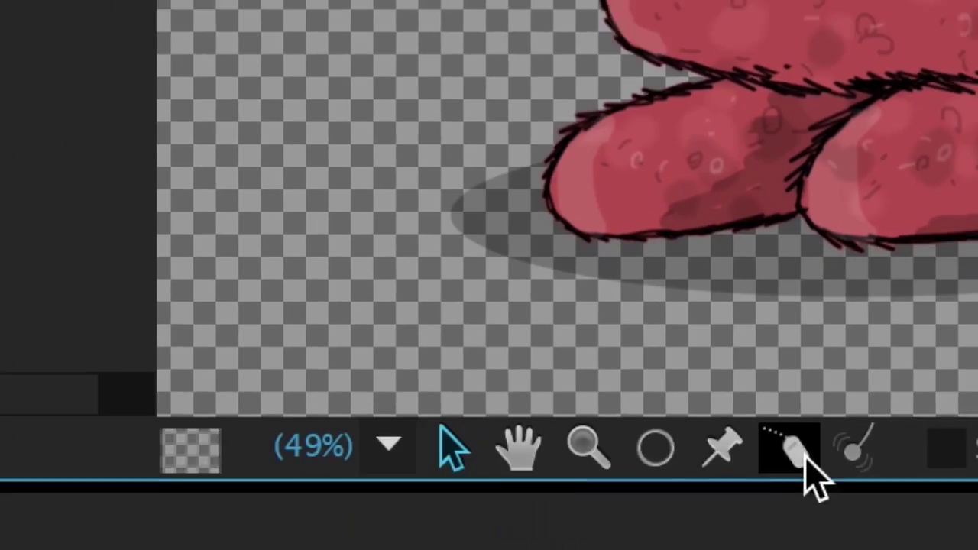
pyautogui.click(696, 313)
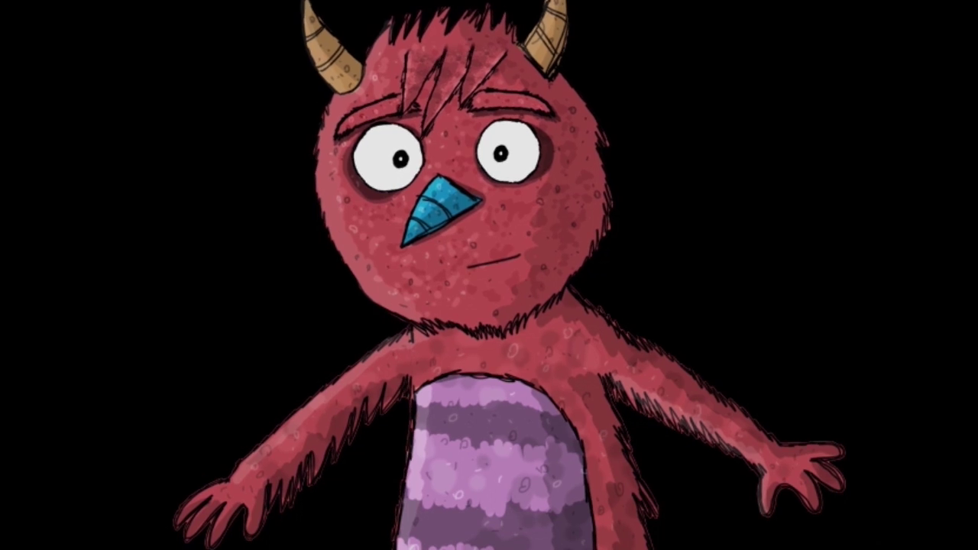
pyautogui.moveTo(249, 477); pyautogui.dragTo(290, 313)
pyautogui.moveTo(825, 518); pyautogui.dragTo(767, 239)
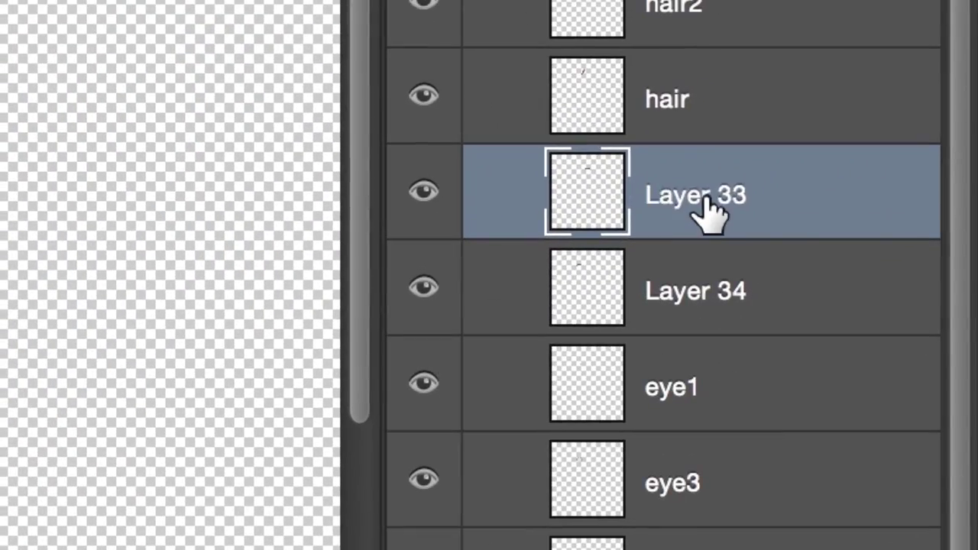
# Step: Rename Layer 33 to Left Eyebrow and Layer 34 to Right Eyebrow
pyautogui.doubleClick(705, 203)
pyautogui.write('Left Eyebrow')
pyautogui.press('Return')
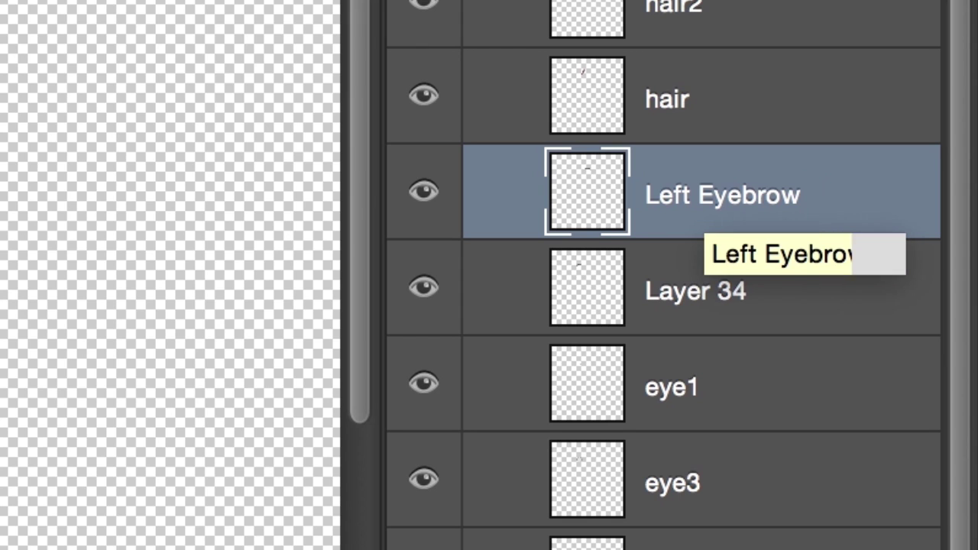
pyautogui.doubleClick(664, 292)
pyautogui.write('Right Eyebrow')
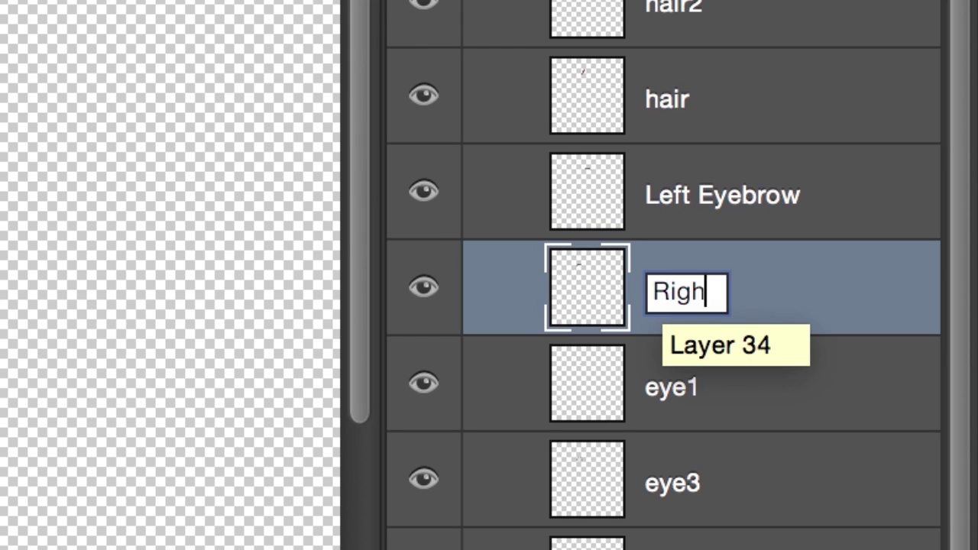
pyautogui.press('Return')
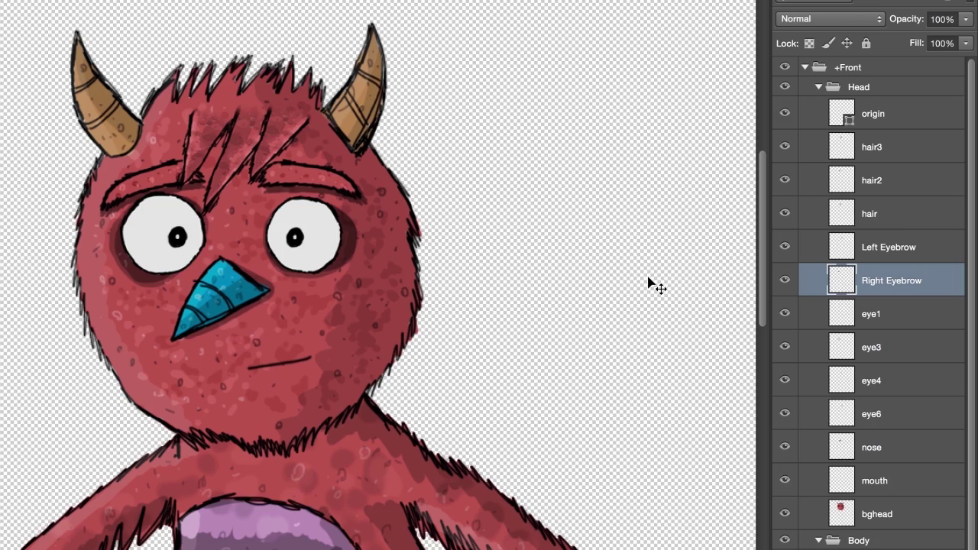
# Step: Prefix both eyebrow names with +, making +Left Eyebrow and +Right Eyebrow
pyautogui.doubleClick(868, 250)
pyautogui.click(867, 248)
pyautogui.write('+')
pyautogui.press('Return')
pyautogui.click(872, 285)
pyautogui.doubleClick(685, 304)
pyautogui.click(659, 289)
pyautogui.write('+')
pyautogui.press('Return')
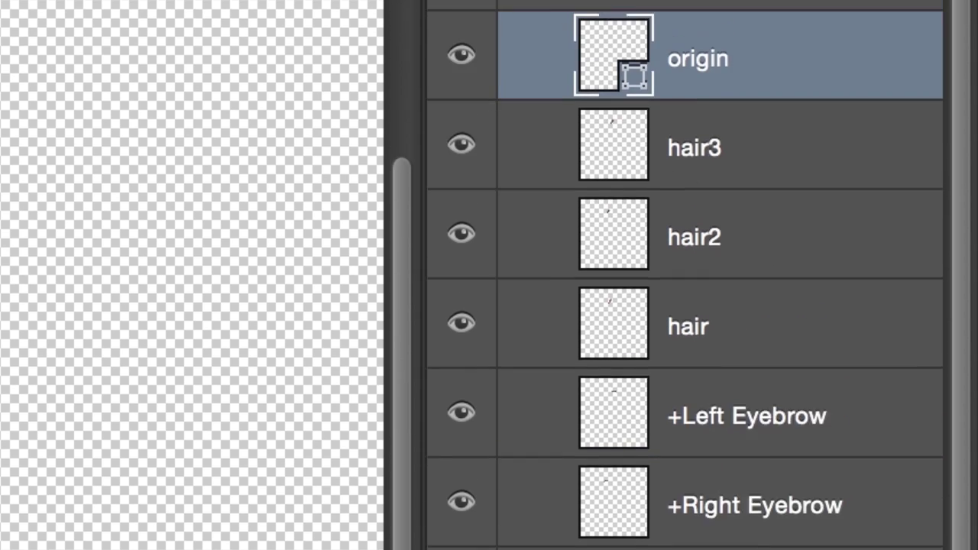
pyautogui.hotkey('ctrl', 'g')
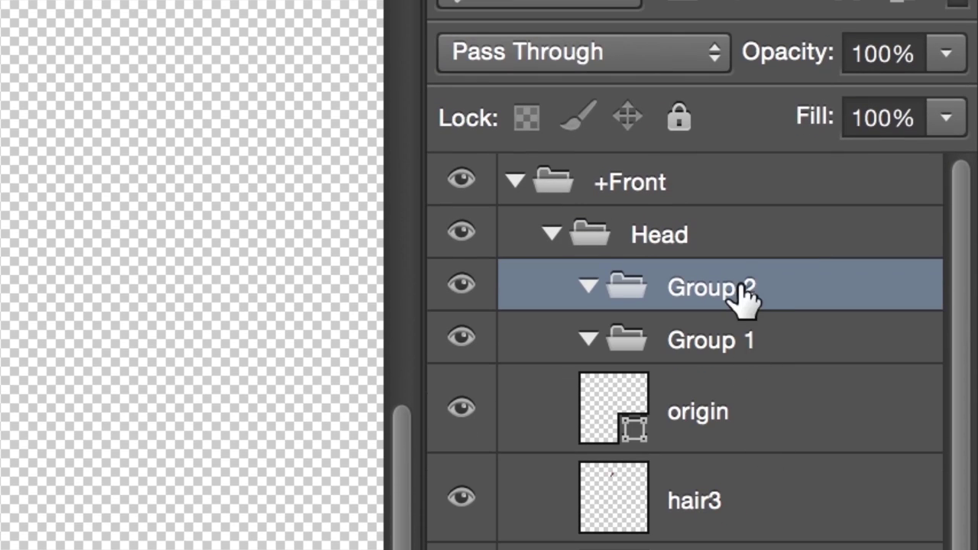
# Step: Rename the two new groups Right Eye and Left Eye
pyautogui.doubleClick(721, 295)
pyautogui.write('Right Eye')
pyautogui.press('Return')
pyautogui.doubleClick(703, 339)
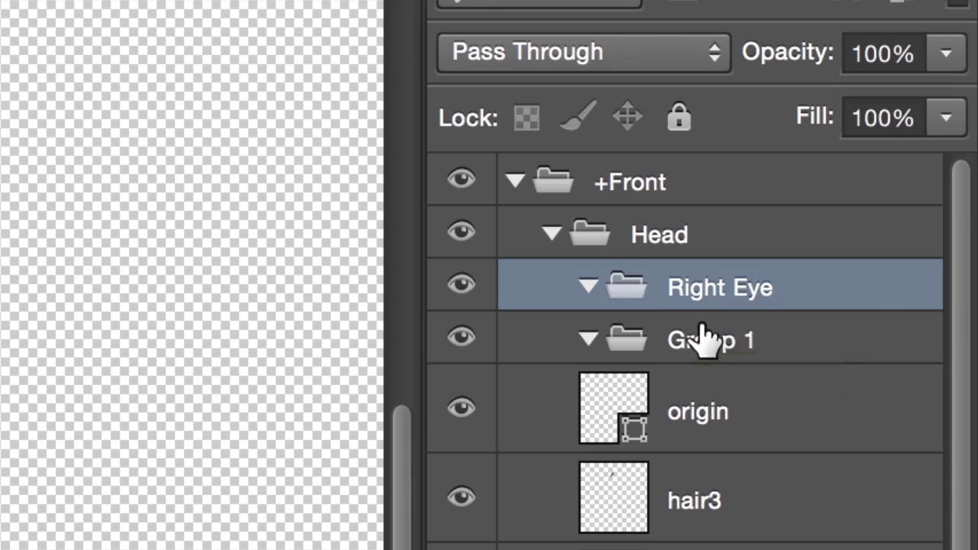
pyautogui.write('Left Eye')
pyautogui.press('Return')
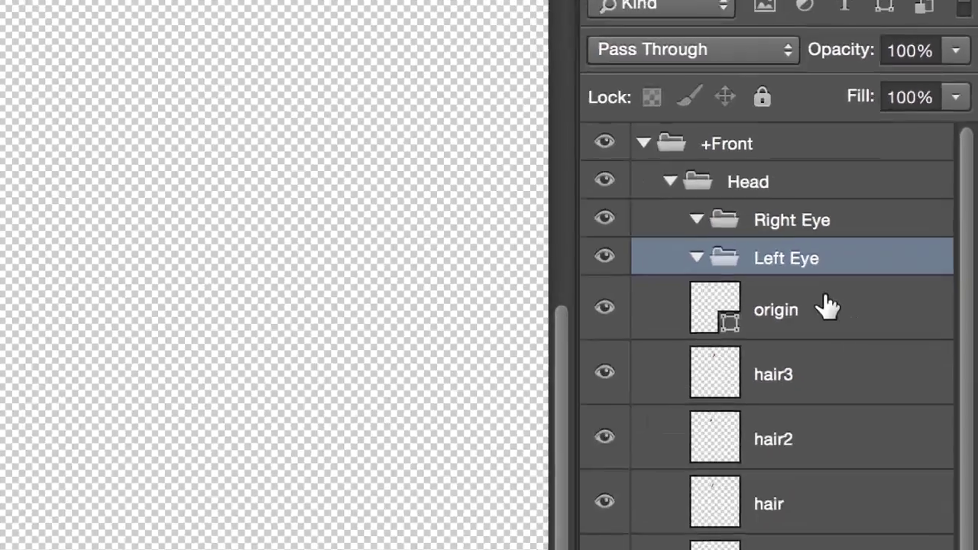
# Step: Move both eye groups below +Right Eyebrow and start renaming the eye1 layer
pyautogui.click(764, 411)
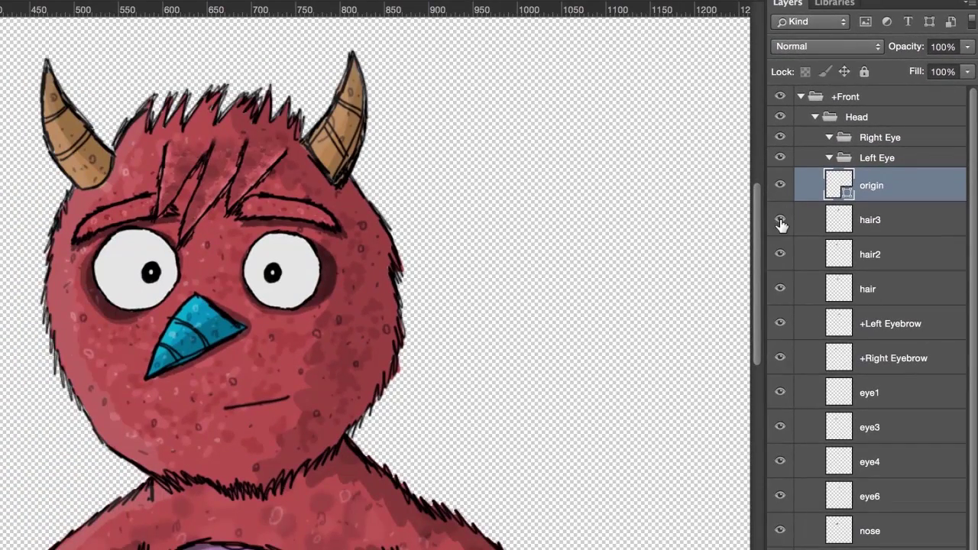
pyautogui.click(896, 159)
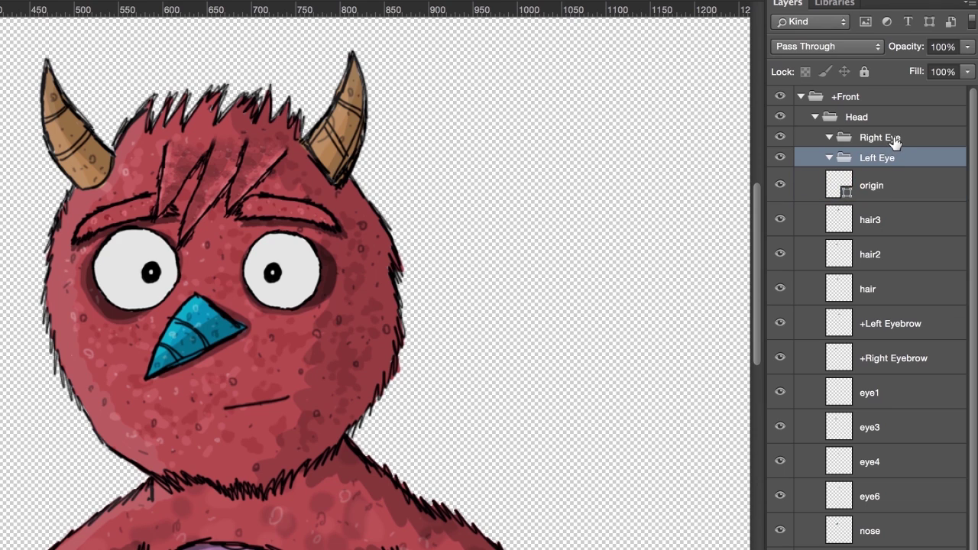
pyautogui.keyDown('shift'); pyautogui.click(890, 139); pyautogui.keyUp('shift')
pyautogui.moveTo(890, 222); pyautogui.dragTo(905, 381)
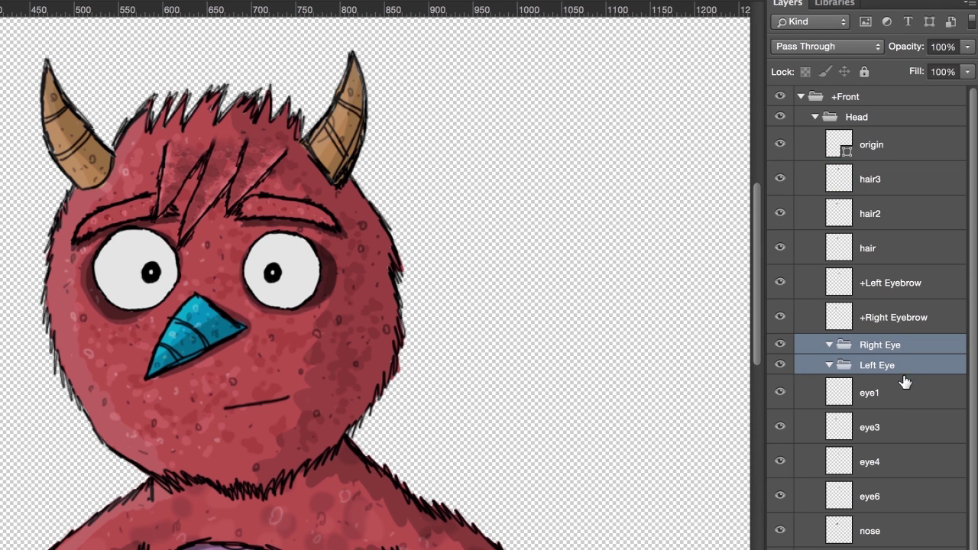
pyautogui.click(879, 394)
pyautogui.click(779, 429)
pyautogui.click(779, 429)
pyautogui.doubleClick(869, 392)
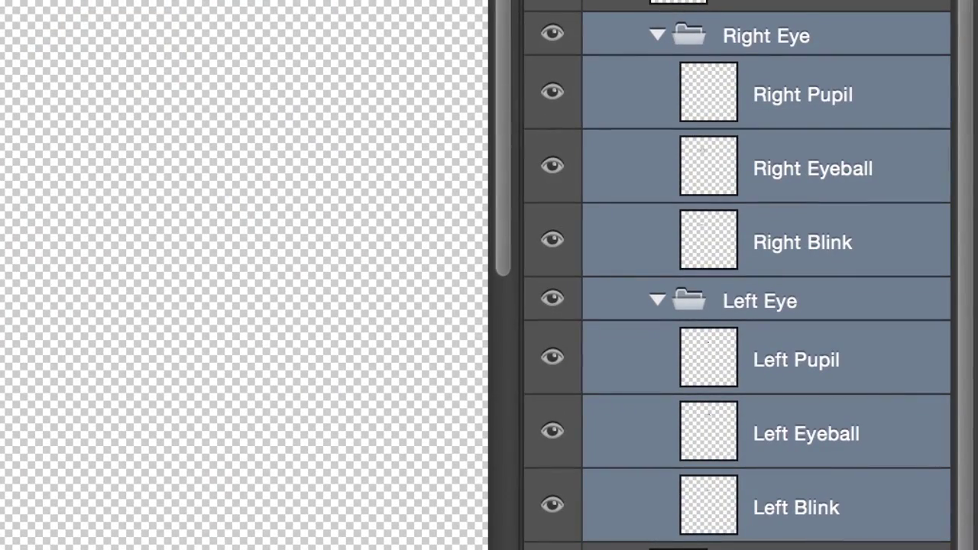
# Step: Prefix the pupil layers with + to make +Right Pupil and +Left Pupil
pyautogui.doubleClick(791, 98)
pyautogui.write('+')
pyautogui.press('Return')
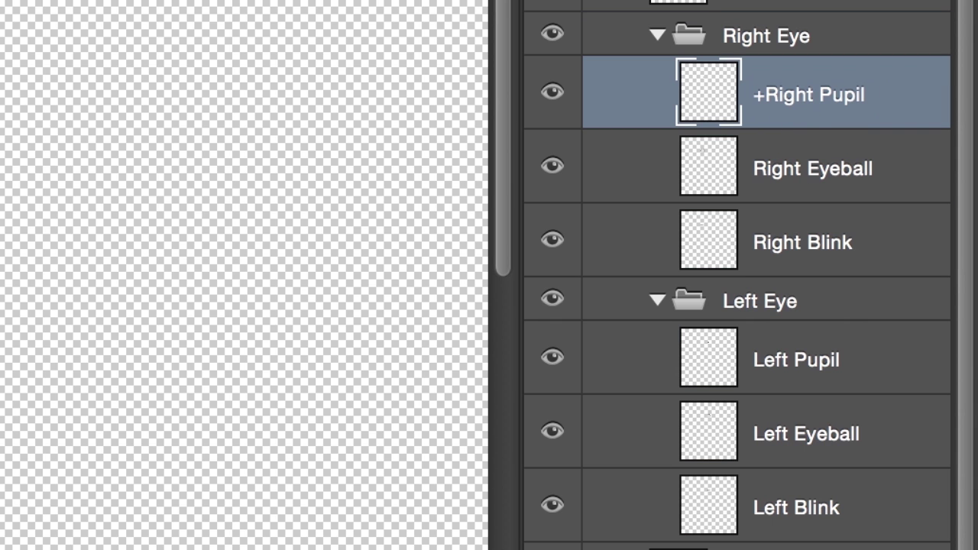
pyautogui.doubleClick(788, 361)
pyautogui.press('Left')
pyautogui.write('+')
pyautogui.press('Return')
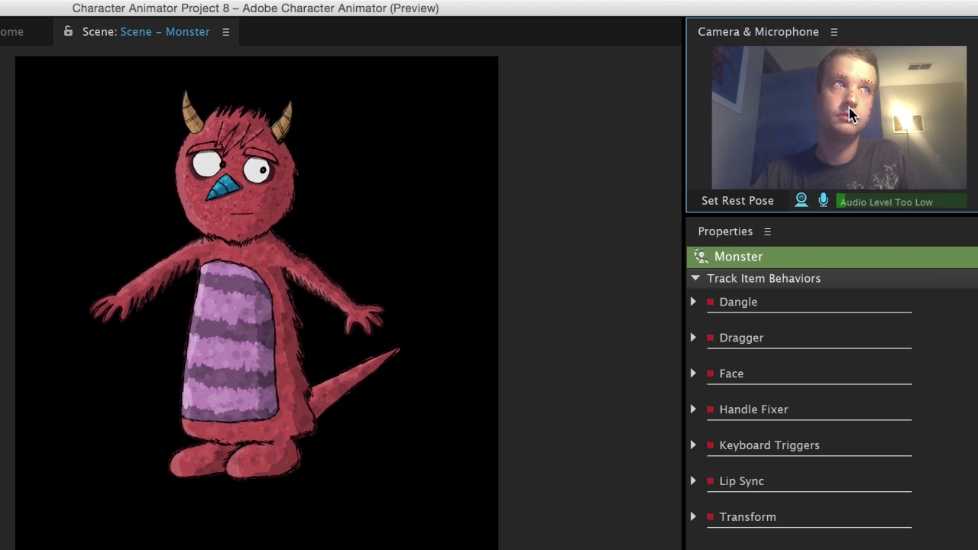
# Step: In the Face behavior properties, scrub Eyelid Strength to 94% and Eye Gaze Strength to 63%
pyautogui.click(440, 191)
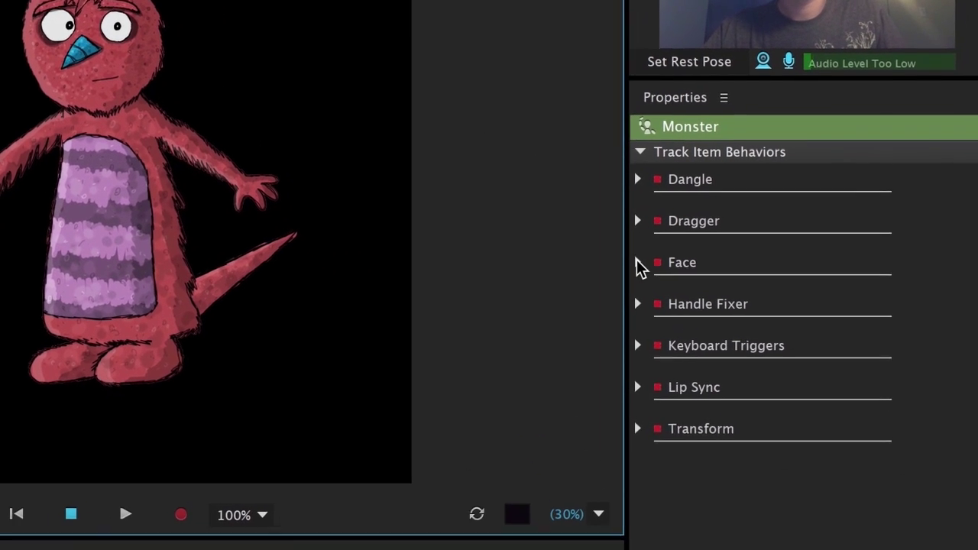
pyautogui.click(693, 373)
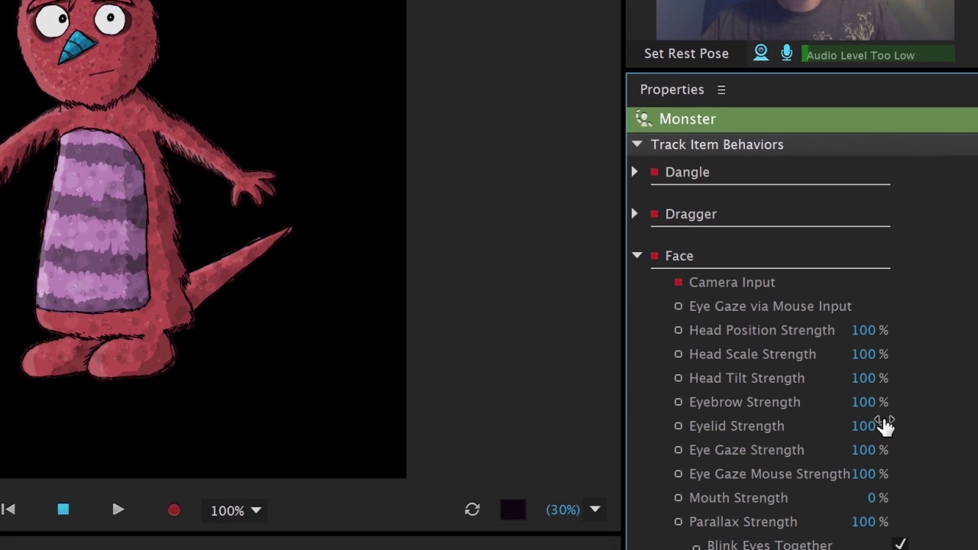
pyautogui.moveTo(867, 427); pyautogui.dragTo(965, 472)
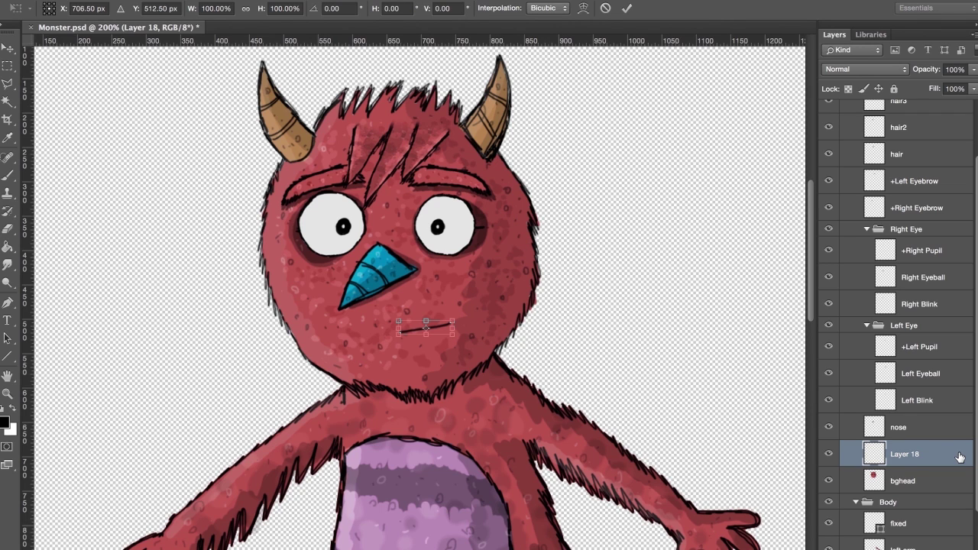
# Step: Commit the mouth-line transform and place the library's Mouth graphic on the monster's face
pyautogui.press('Return')
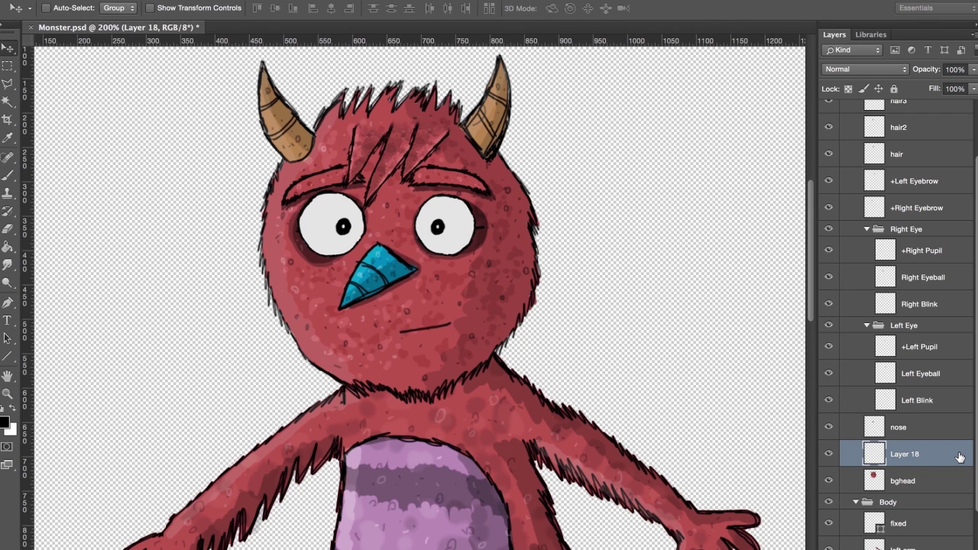
pyautogui.click(869, 35)
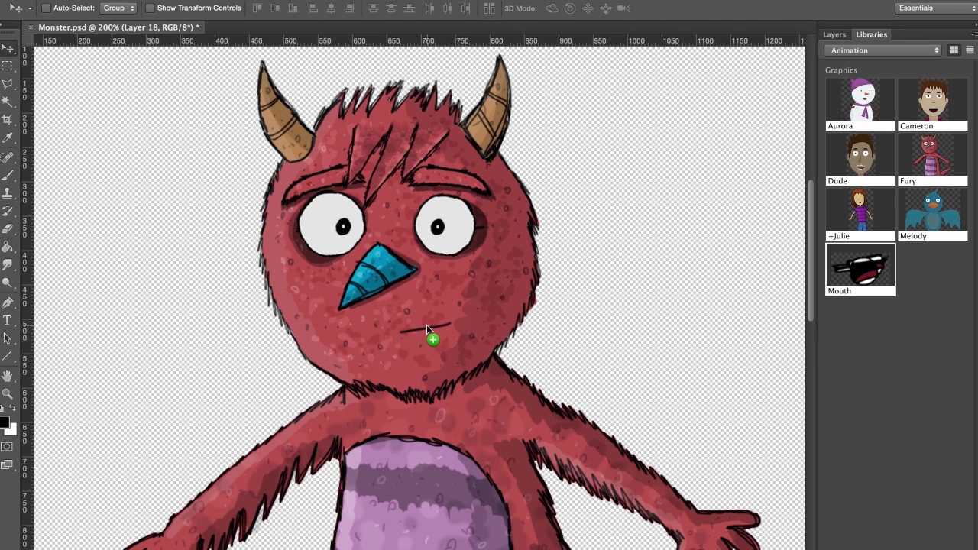
pyautogui.moveTo(427, 325); pyautogui.dragTo(427, 325)
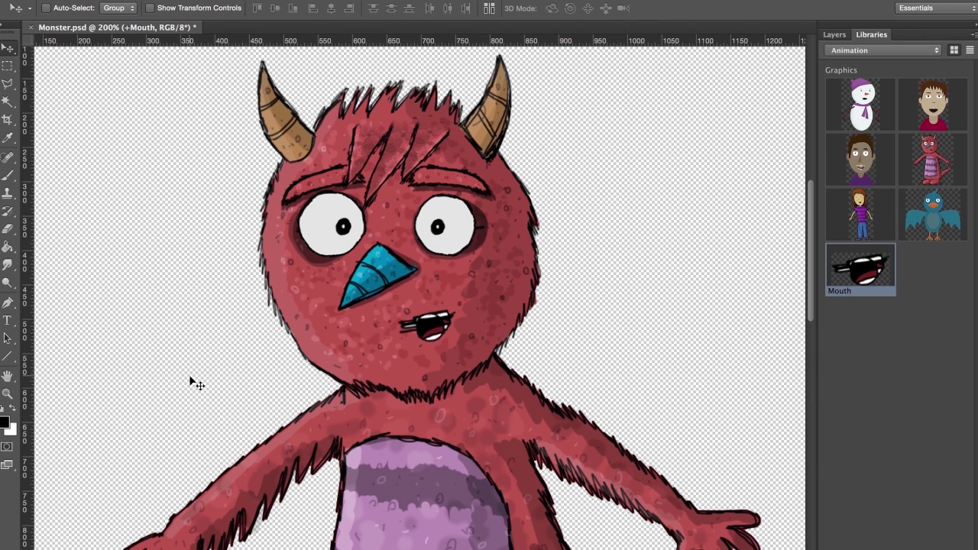
# Step: Select the +Mouth group's layers from Neutral down to W-Oo in the Layers panel
pyautogui.click(833, 36)
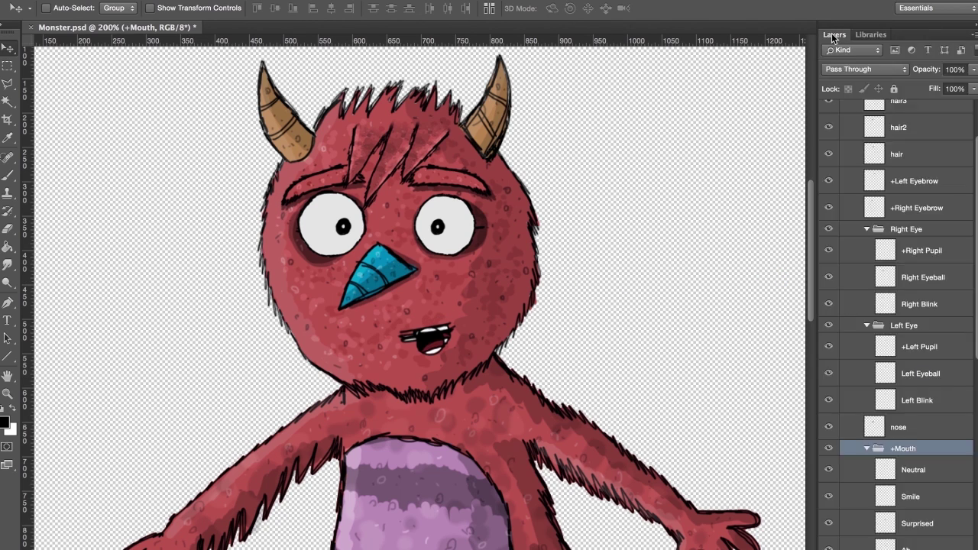
pyautogui.scroll(-10, 901, 455)
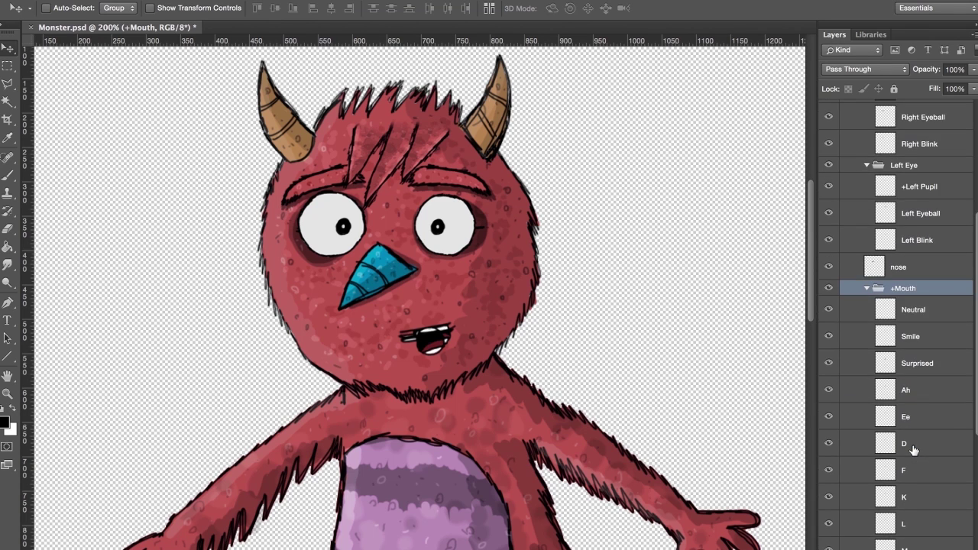
pyautogui.keyDown('shift'); pyautogui.click(923, 512); pyautogui.keyUp('shift')
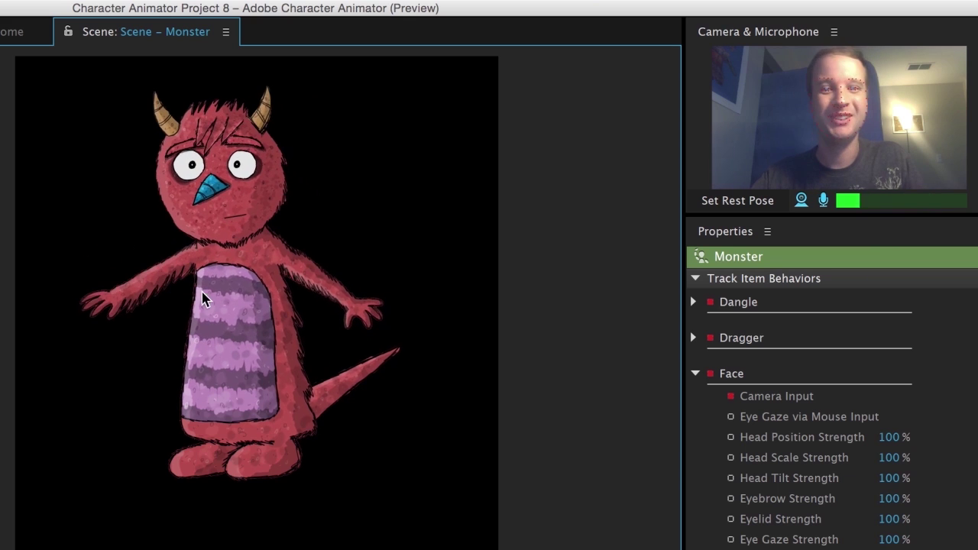
pyautogui.moveTo(91, 311); pyautogui.dragTo(107, 333)
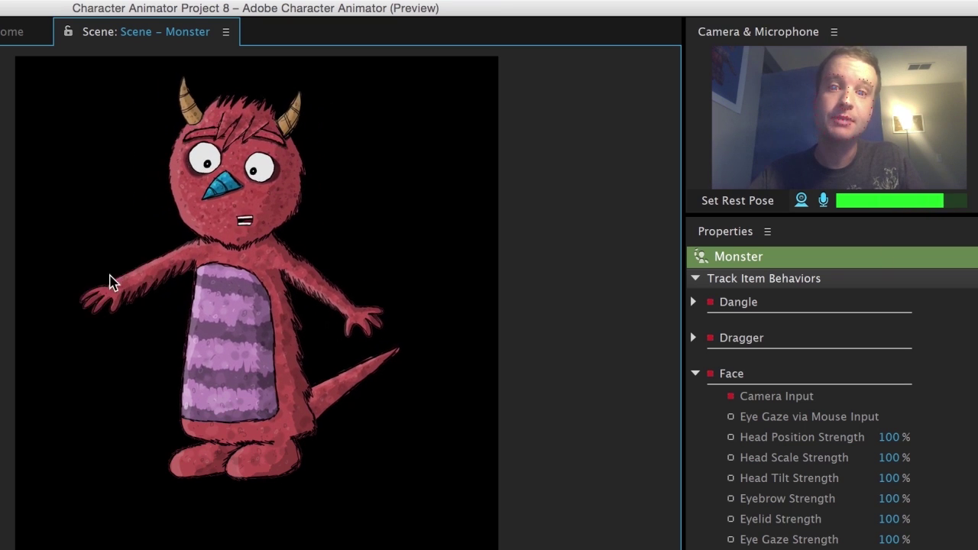
pyautogui.moveTo(105, 323); pyautogui.dragTo(207, 275)
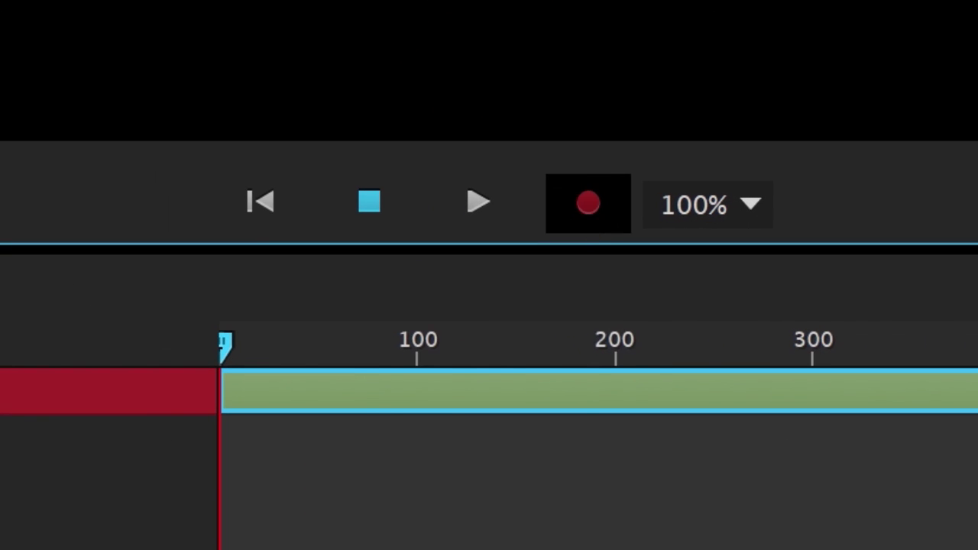
# Step: Record a take of the monster performance with audio, then export it with File > Export > Scene
pyautogui.click(588, 203)
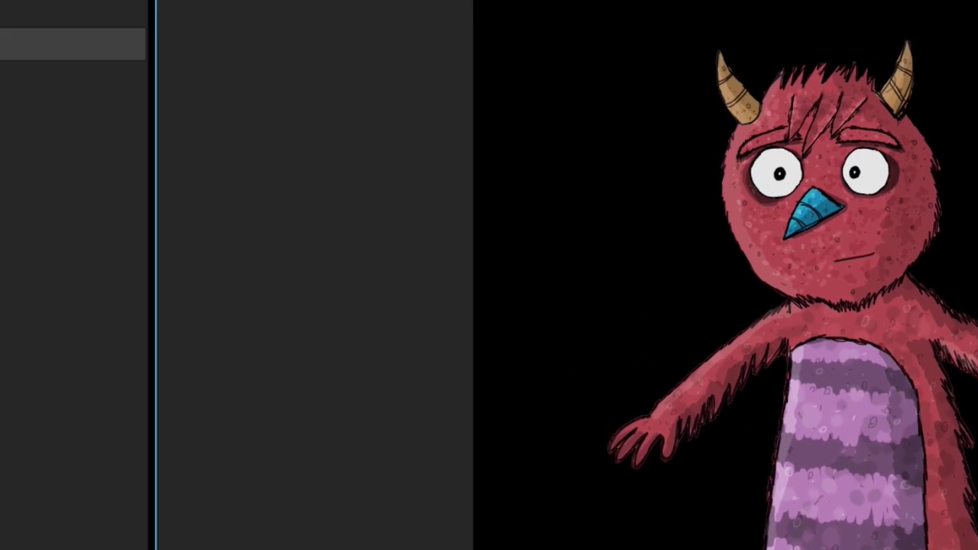
pyautogui.click(123, 13)
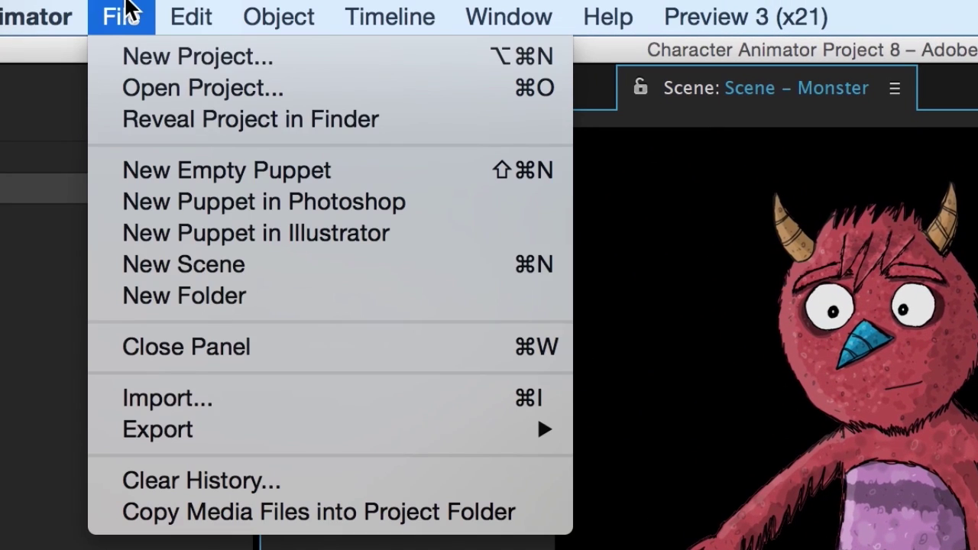
pyautogui.moveTo(249, 436)
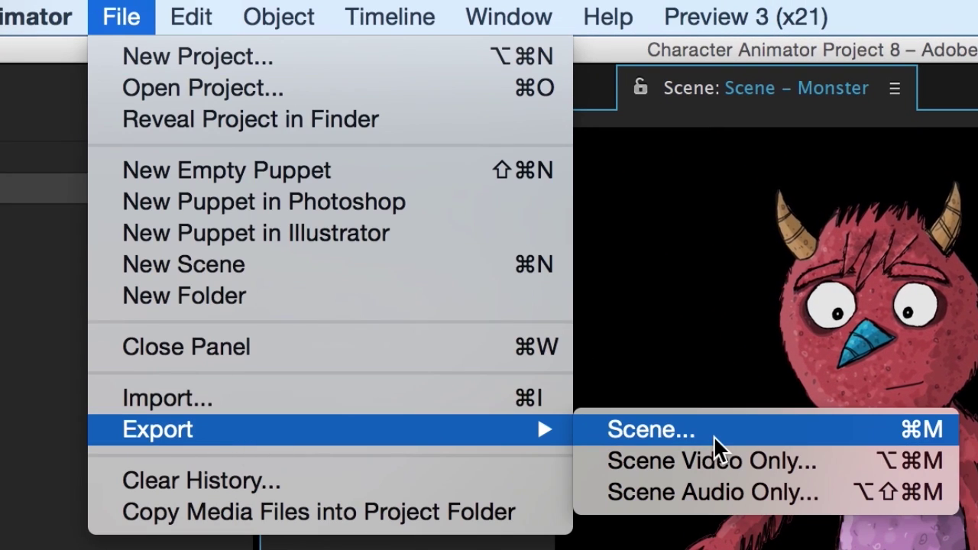
pyautogui.click(714, 437)
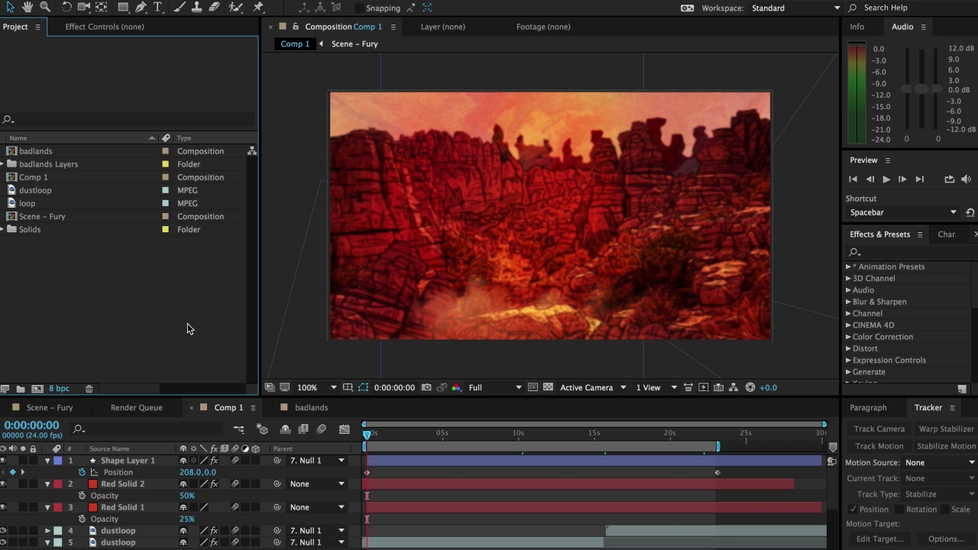
# Step: Run the New Comp from Character Animator Recording.jsx script on the Scene – Monster.000.png sequence
pyautogui.click(124, 1)
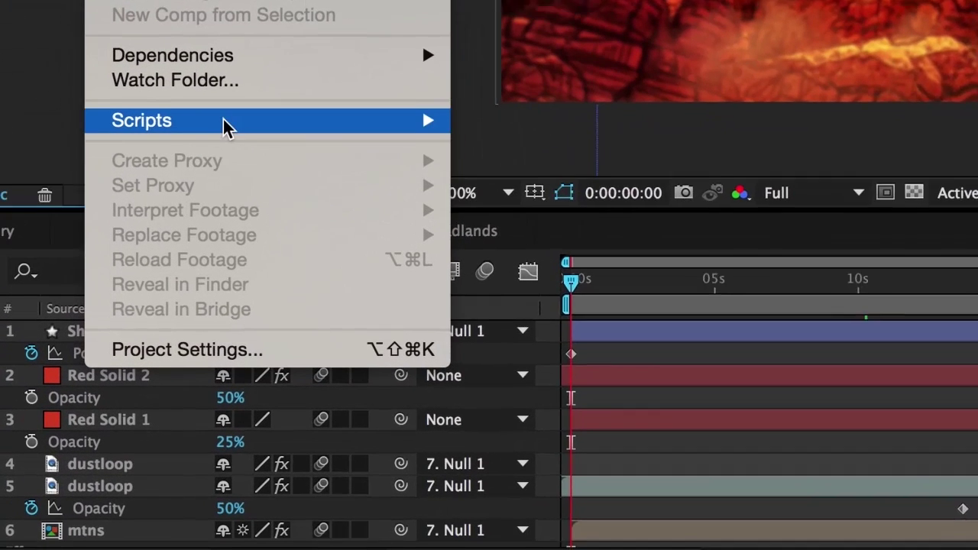
pyautogui.moveTo(228, 126)
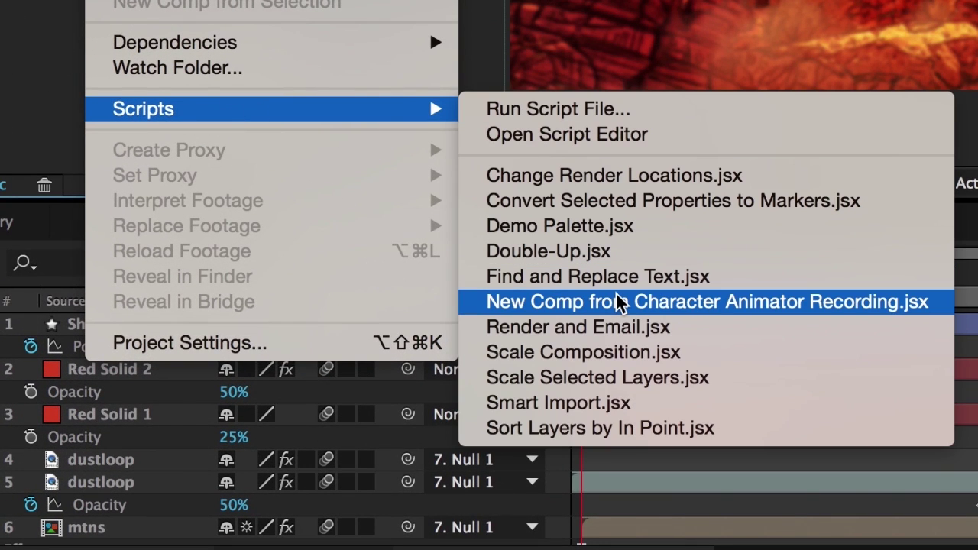
pyautogui.click(619, 302)
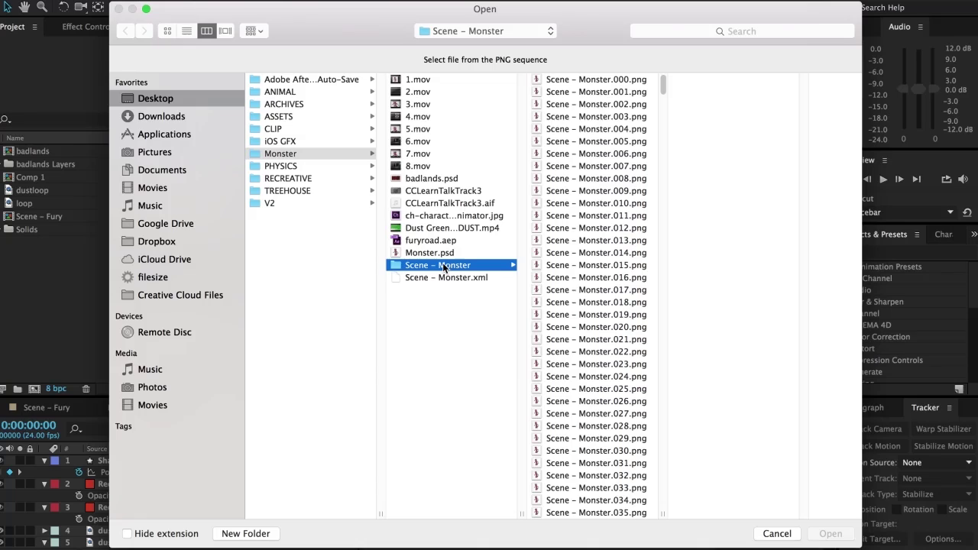
pyautogui.click(600, 80)
pyautogui.press('Return')
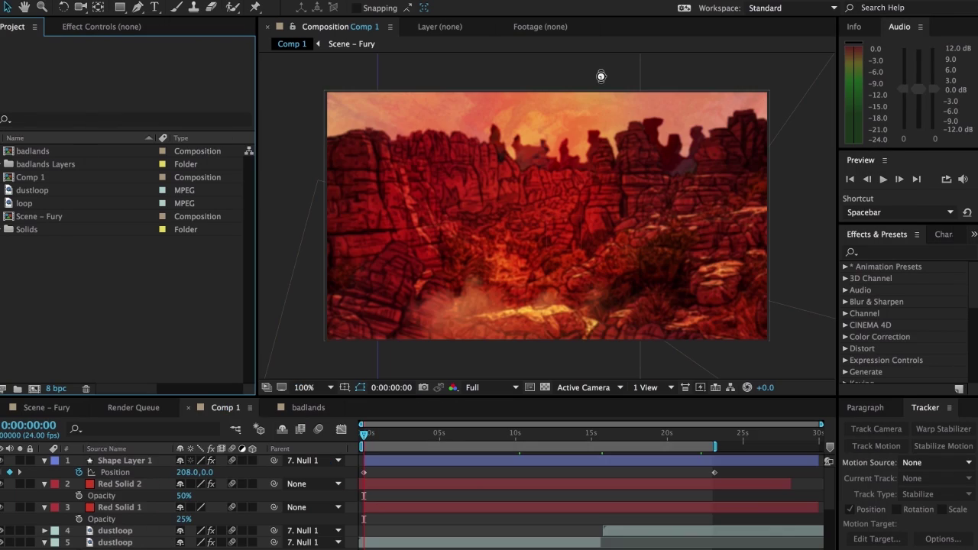